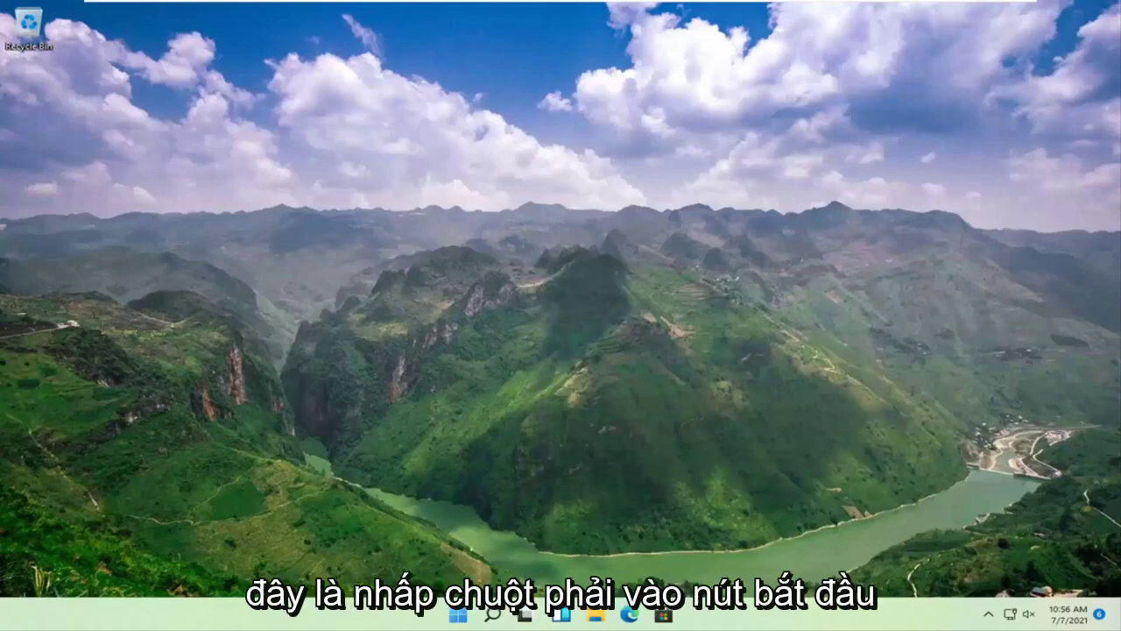
Step: Open Windows Settings from the Start button's quick menu
right_click(464, 611)
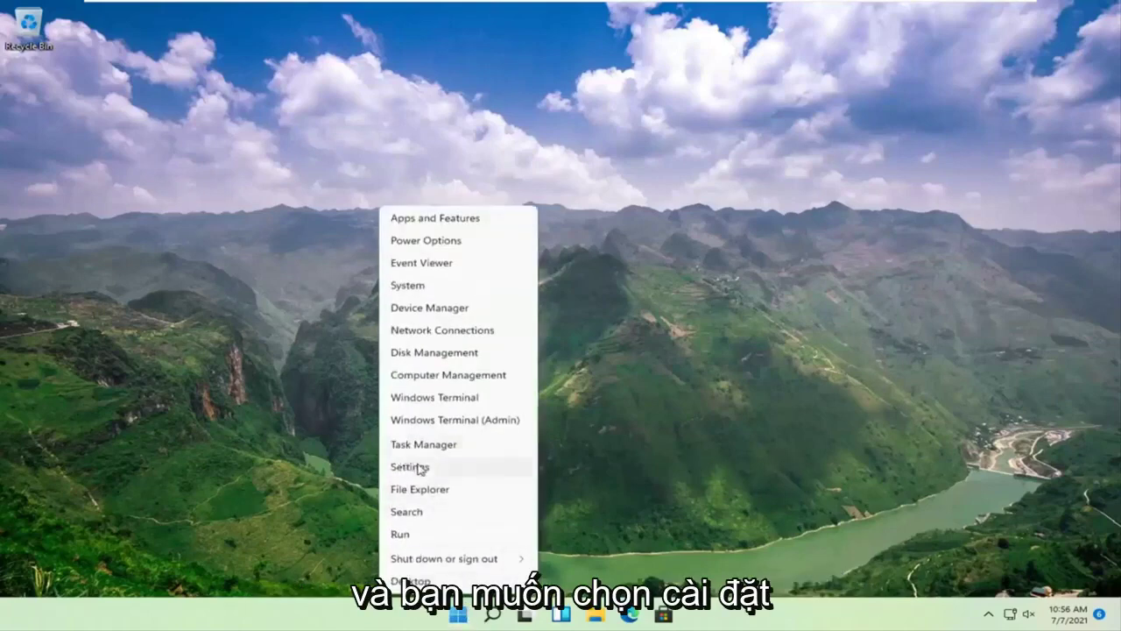
left_click(420, 467)
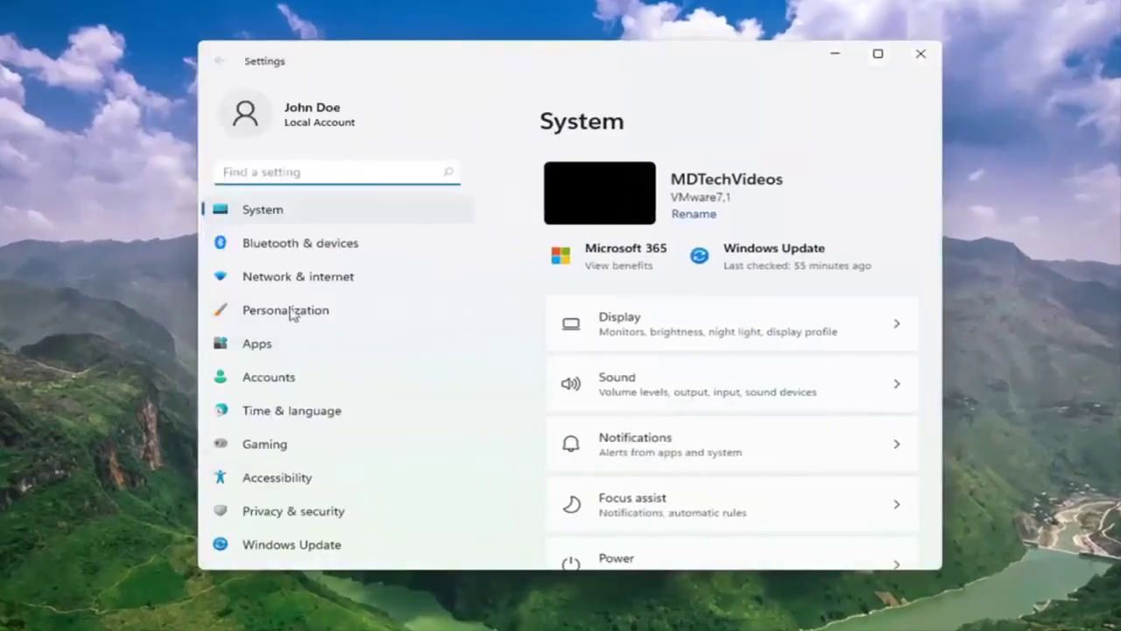
left_click(263, 210)
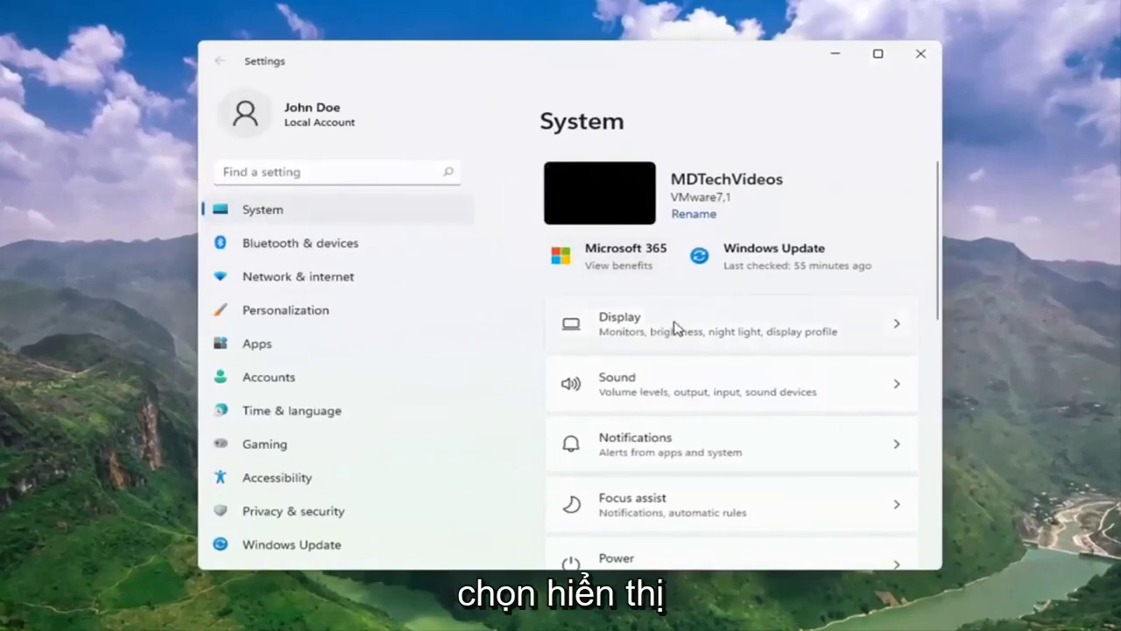
Step: Show the Display page and expand Multiple displays to reveal the Detect option
left_click(675, 327)
scroll(678, 326, "down", 1)
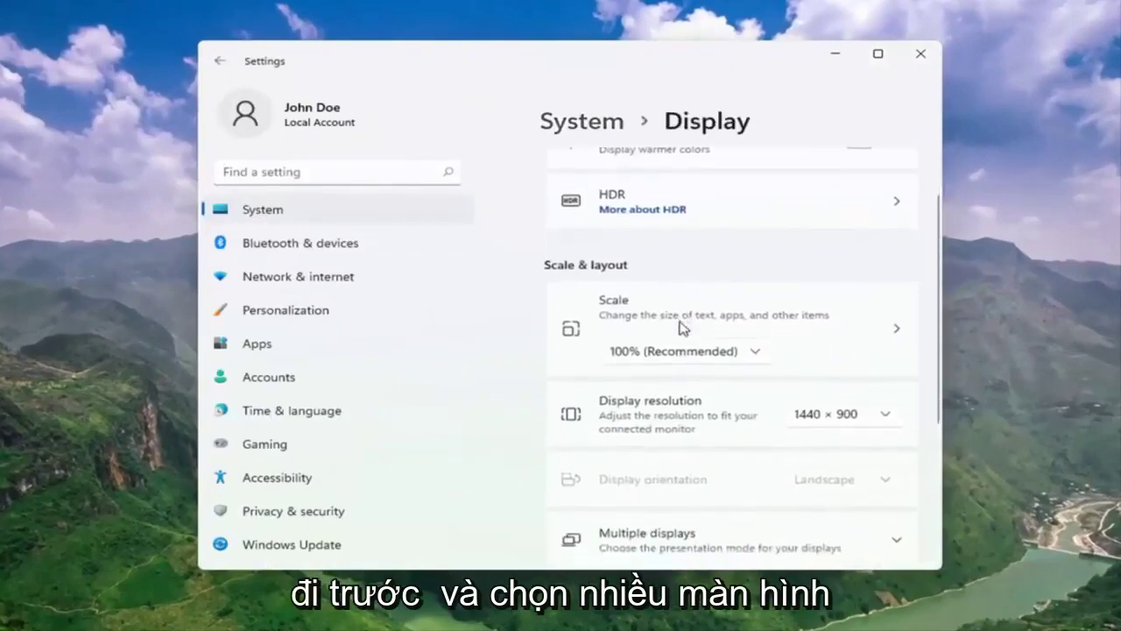
scroll(659, 371, "down", 2)
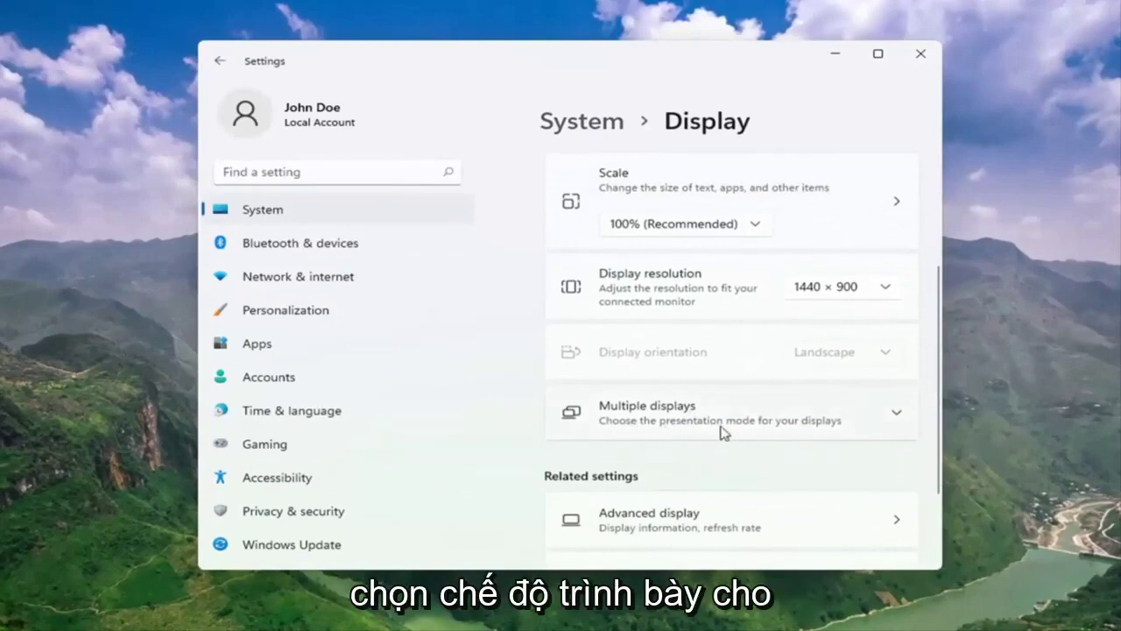
left_click(771, 430)
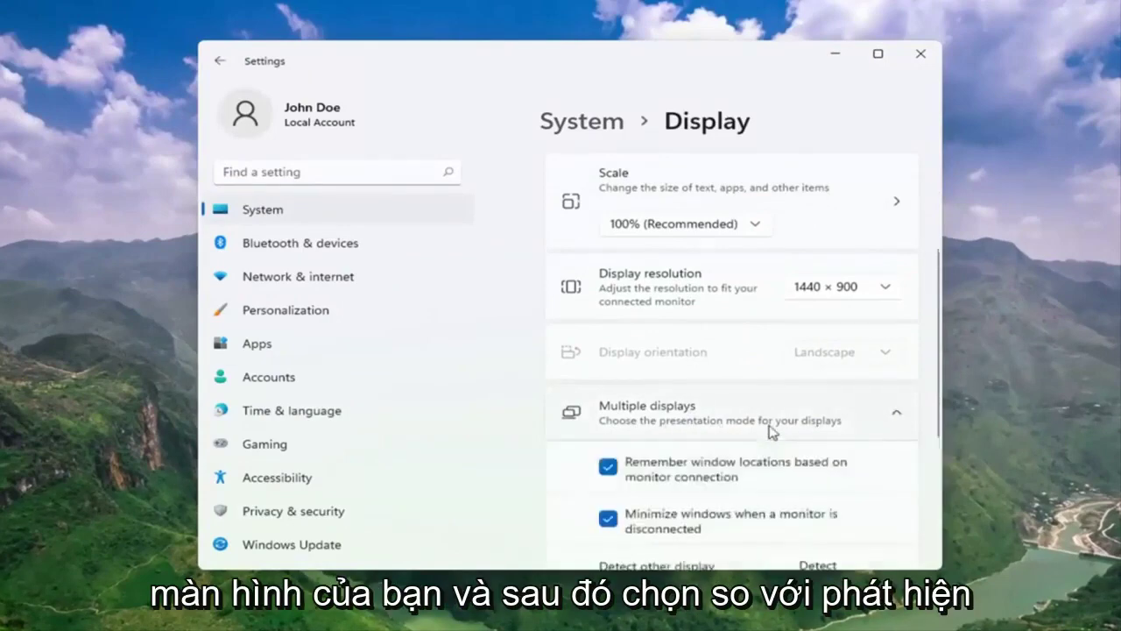
scroll(771, 431, "down", 1)
scroll(771, 431, "down", 1)
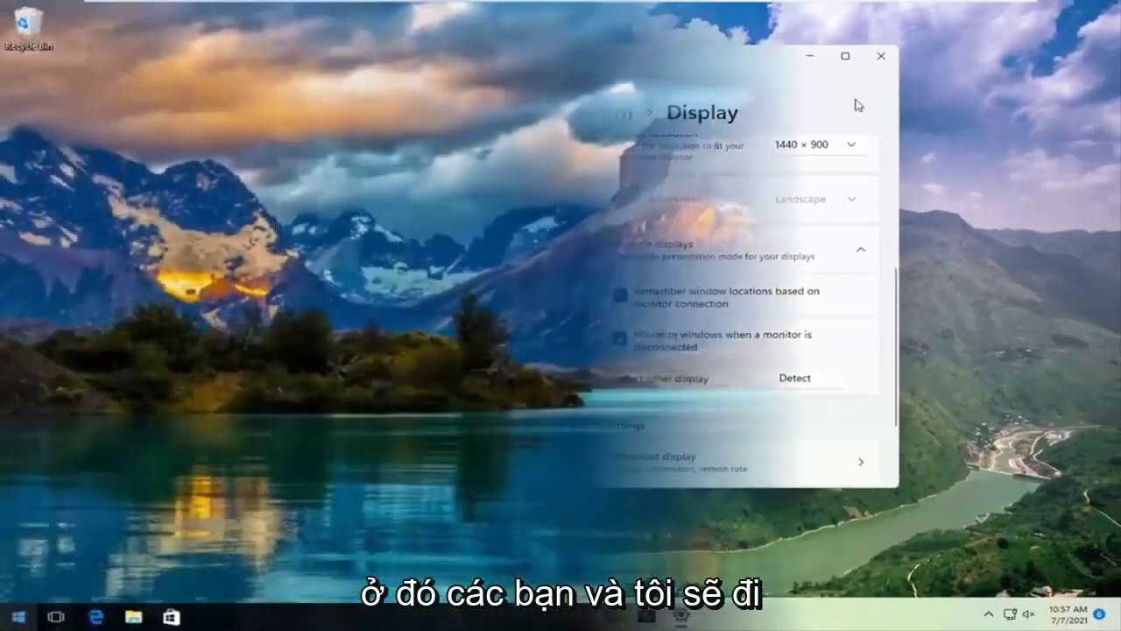
Step: Search the Start menu for 'device manager' and launch the Device Manager result
key("super")
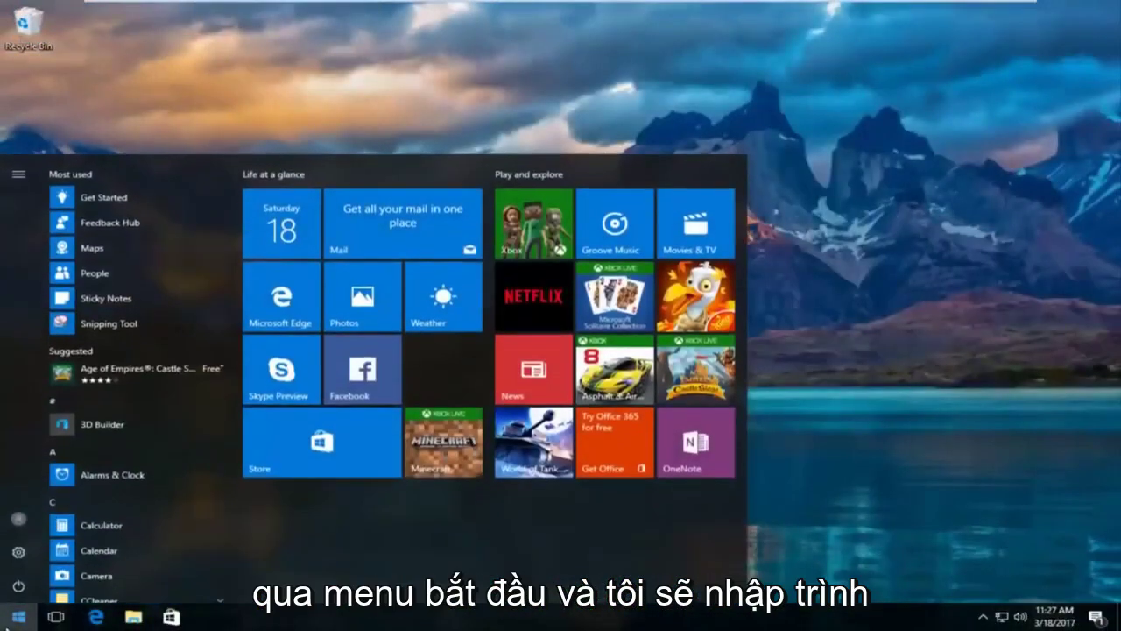
type("device manag")
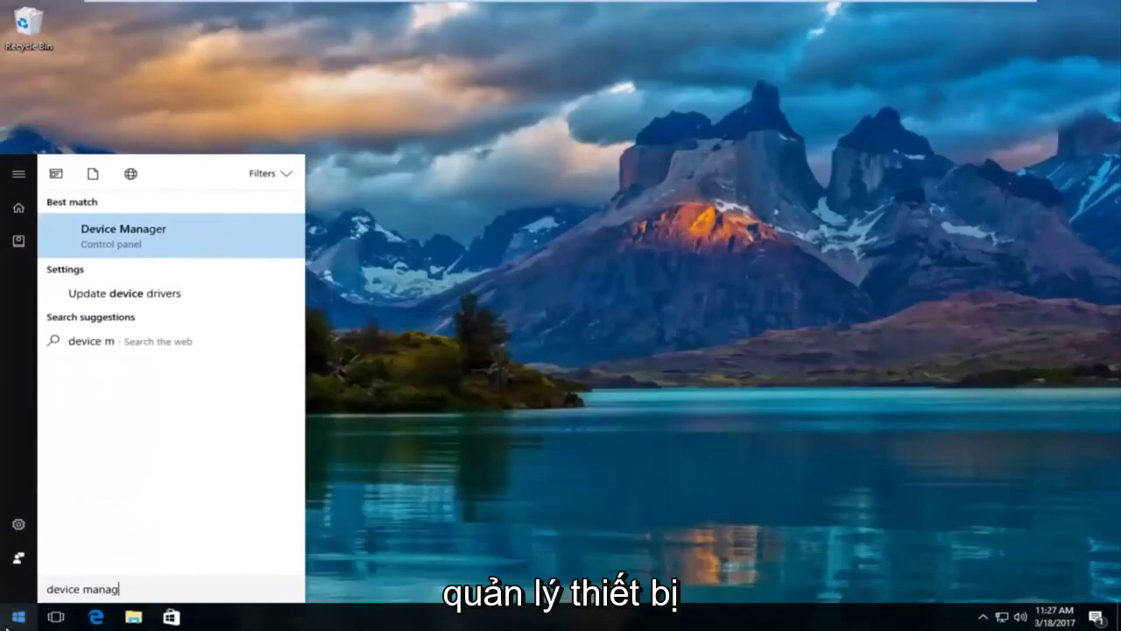
type("er")
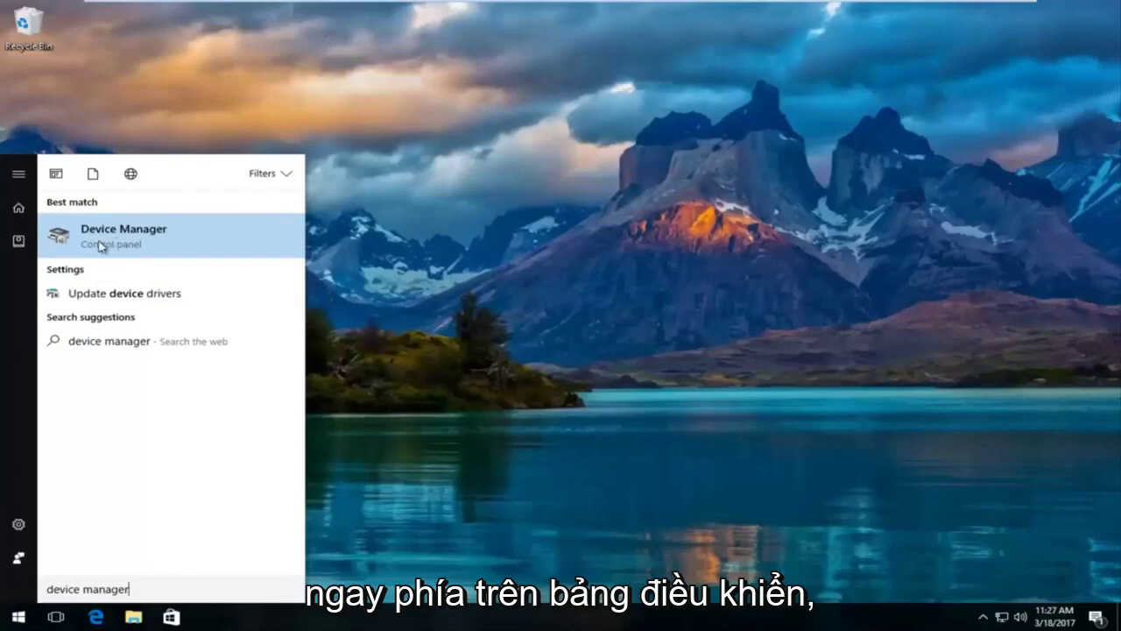
left_click(113, 238)
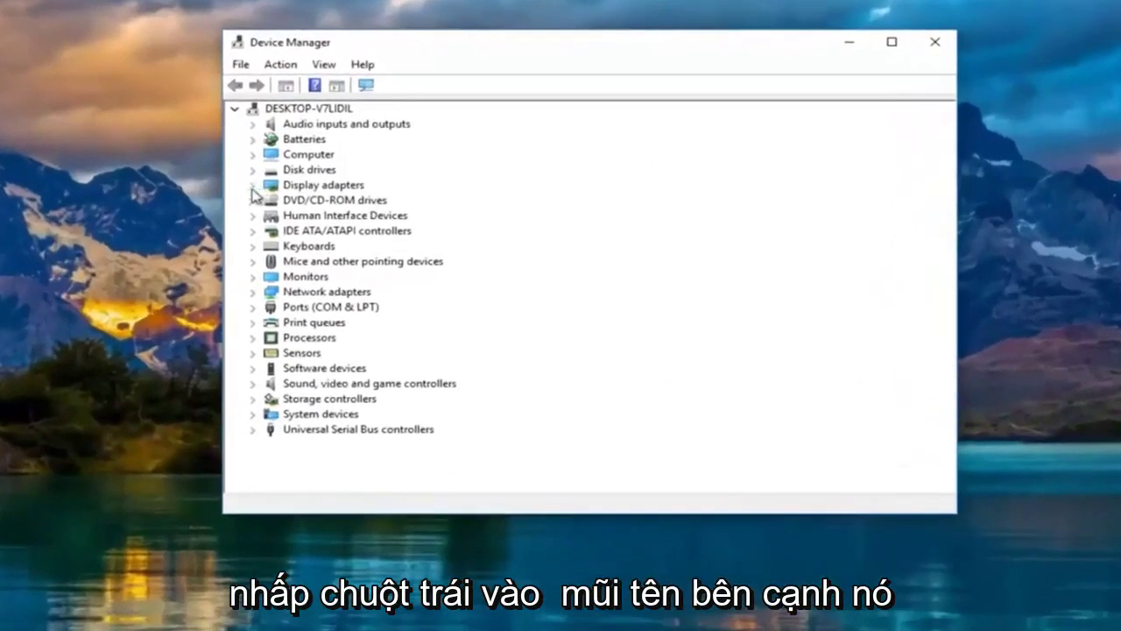
Step: Expand Display adapters and bring up the VMware SVGA 3D adapter's context menu
left_click(255, 187)
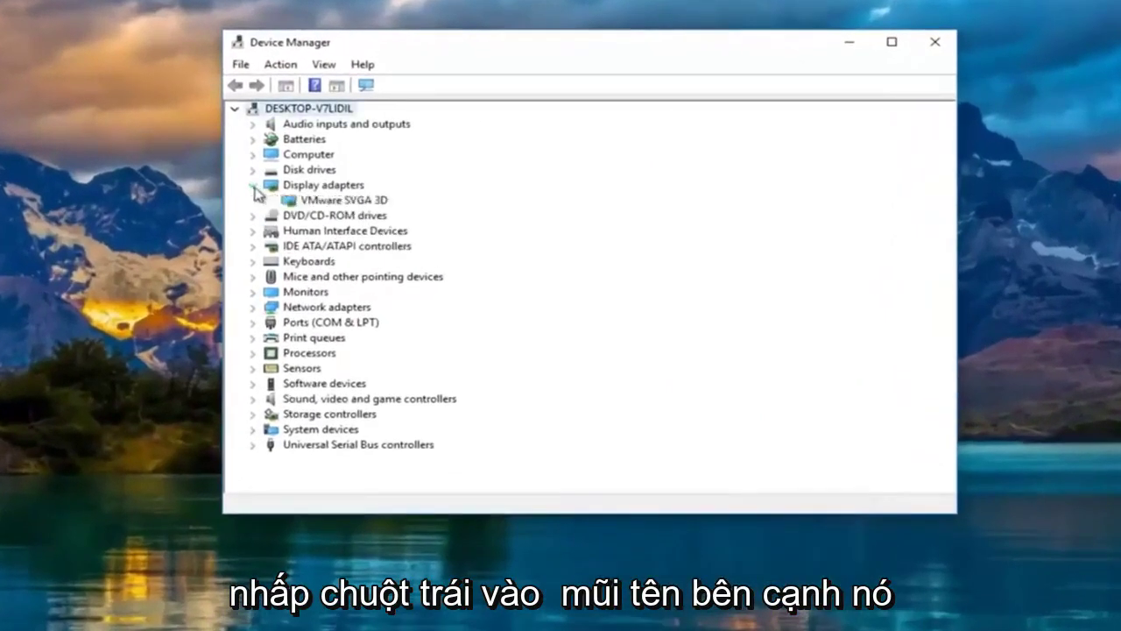
left_click(307, 202)
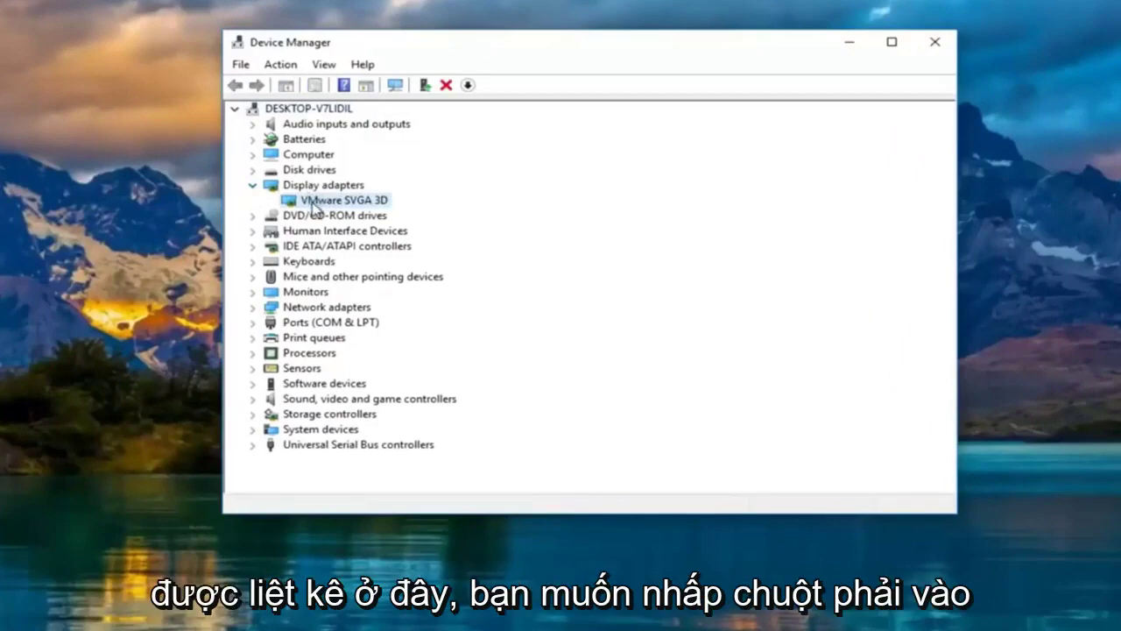
right_click(318, 209)
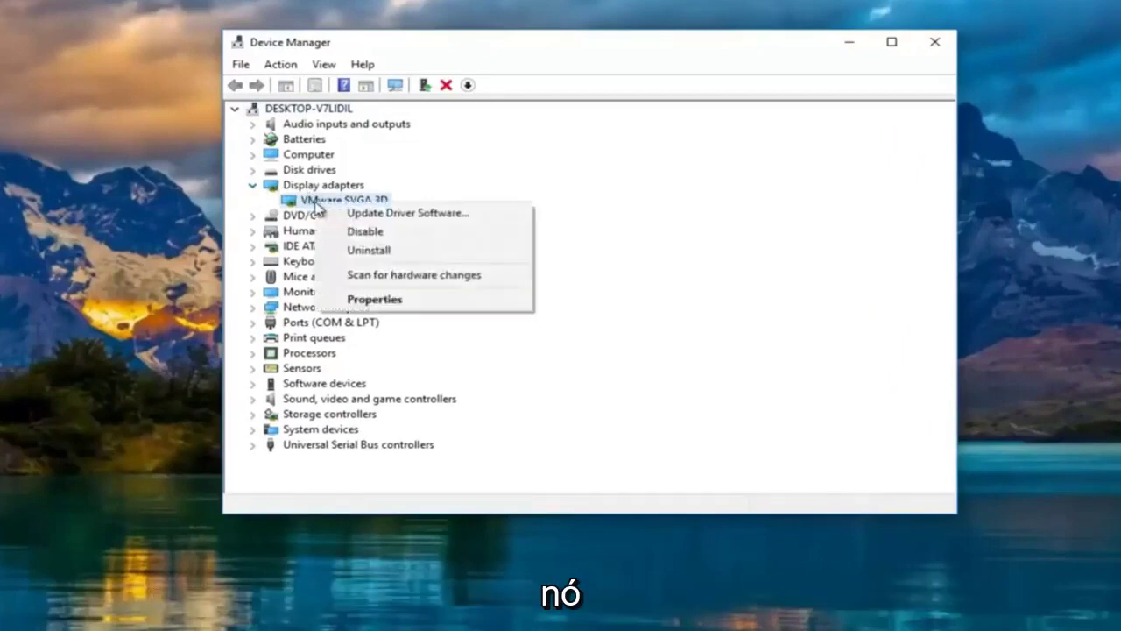
Step: Search automatically for a newer VMware SVGA 3D driver, find it up to date, and close the wizard
left_click(391, 219)
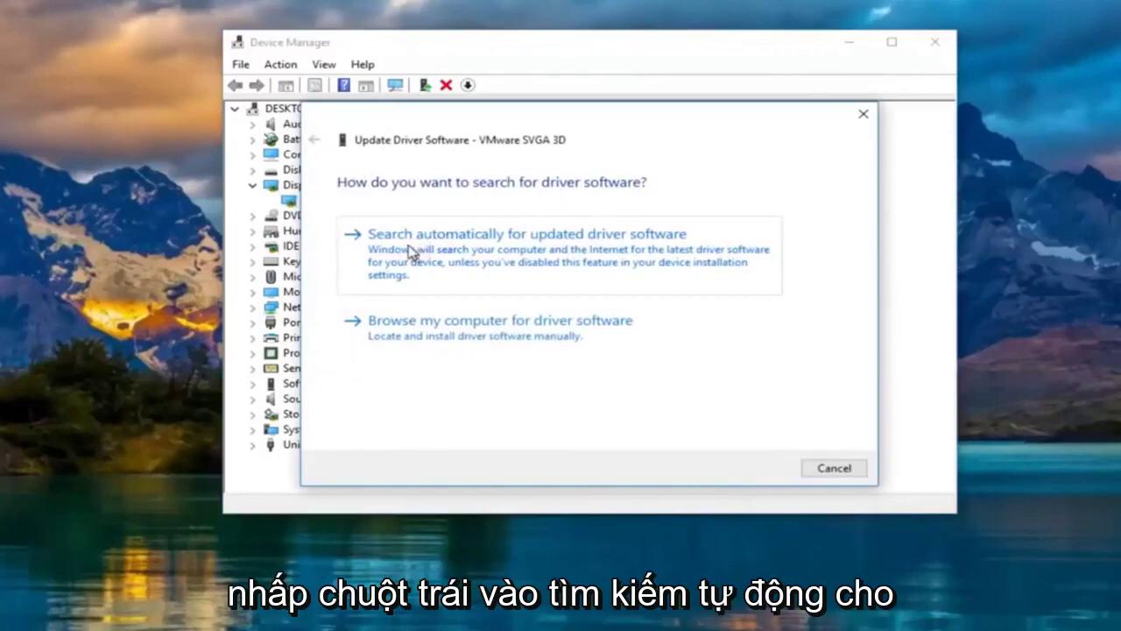
left_click(517, 249)
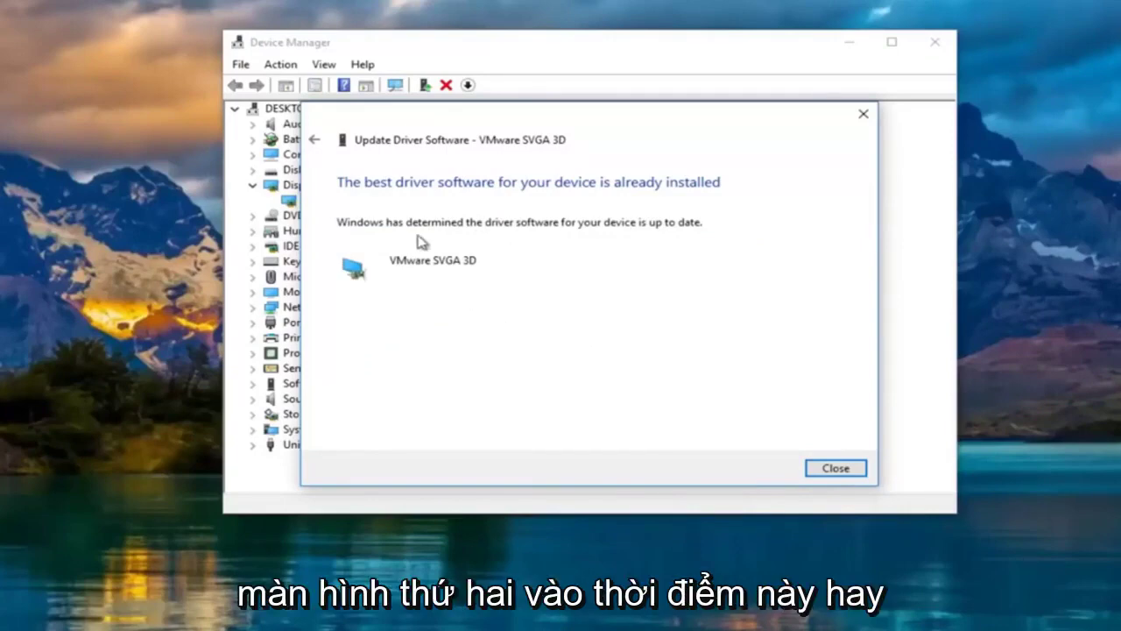
left_click(314, 142)
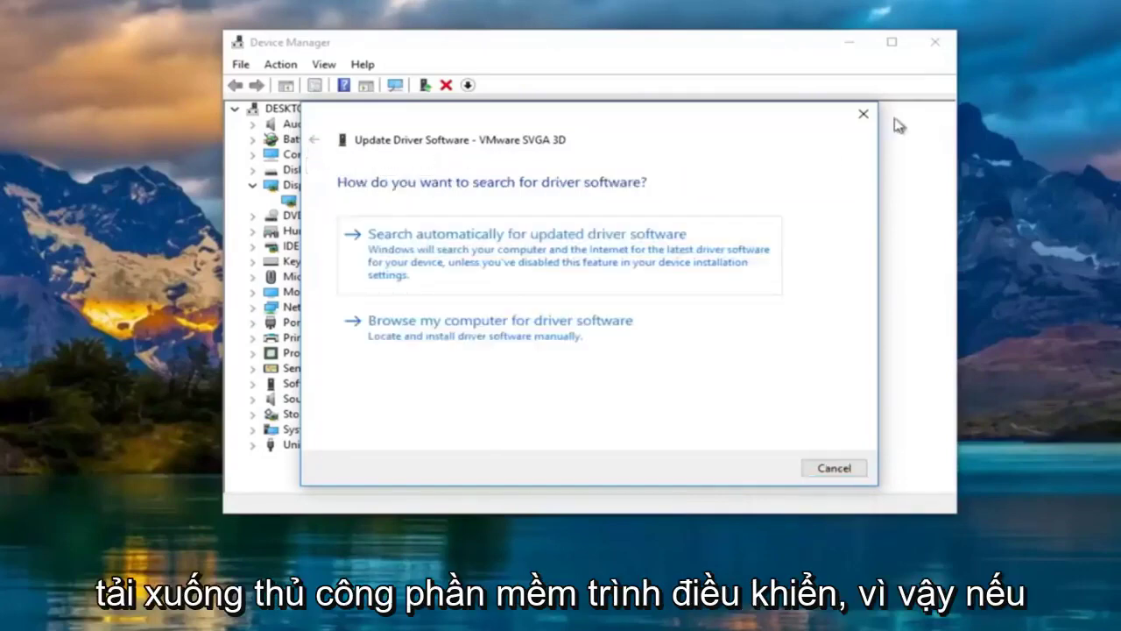
left_click(861, 115)
left_click(382, 200)
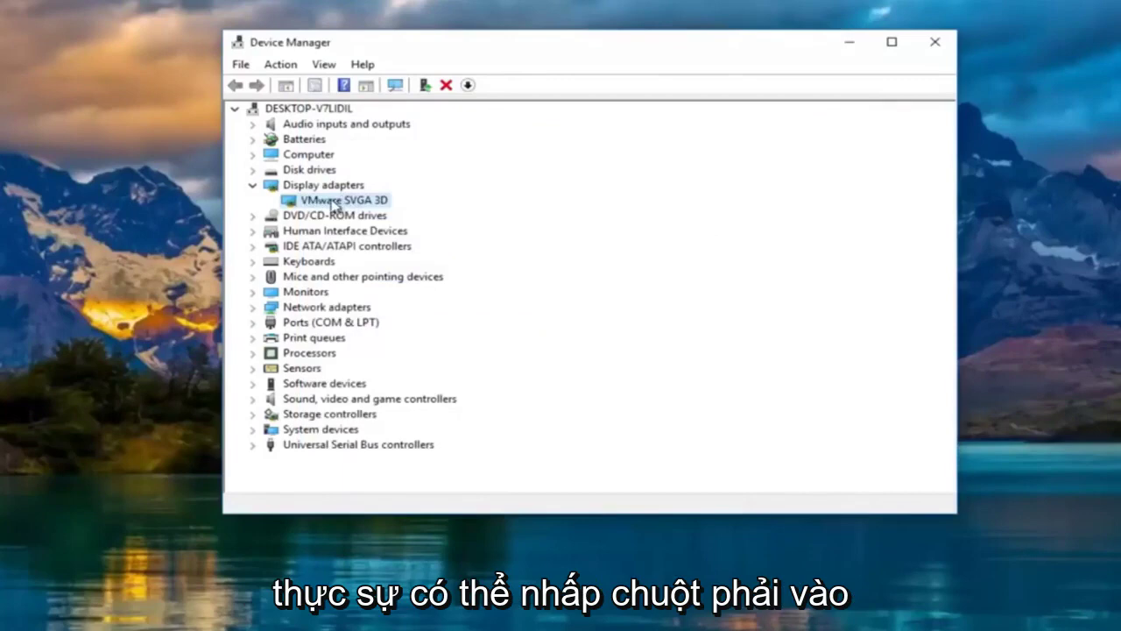
right_click(317, 204)
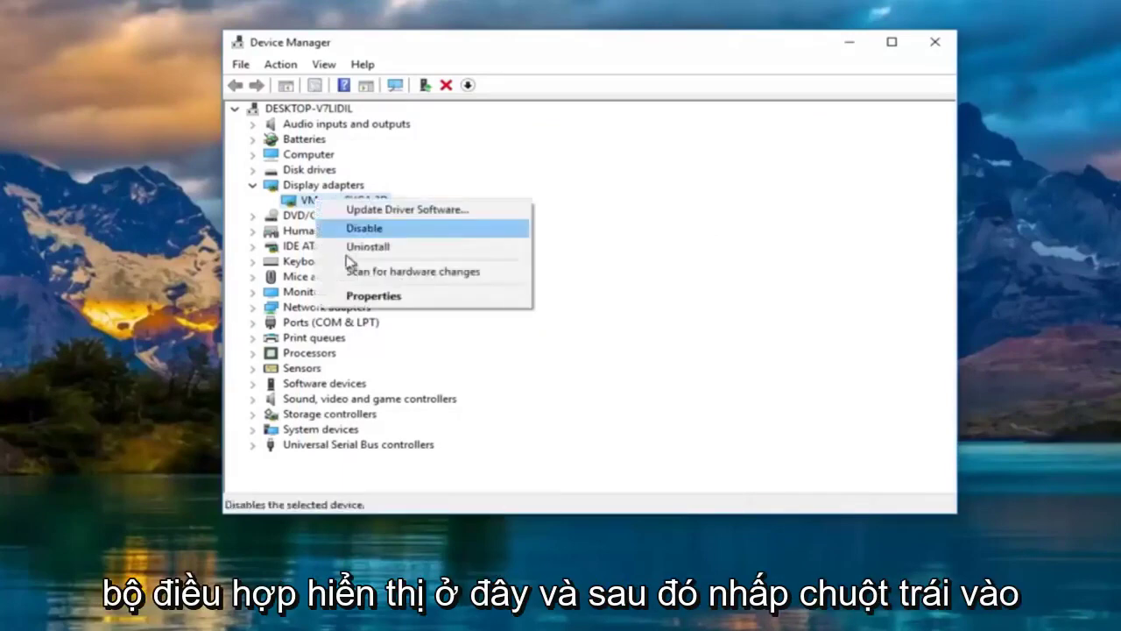
left_click(361, 298)
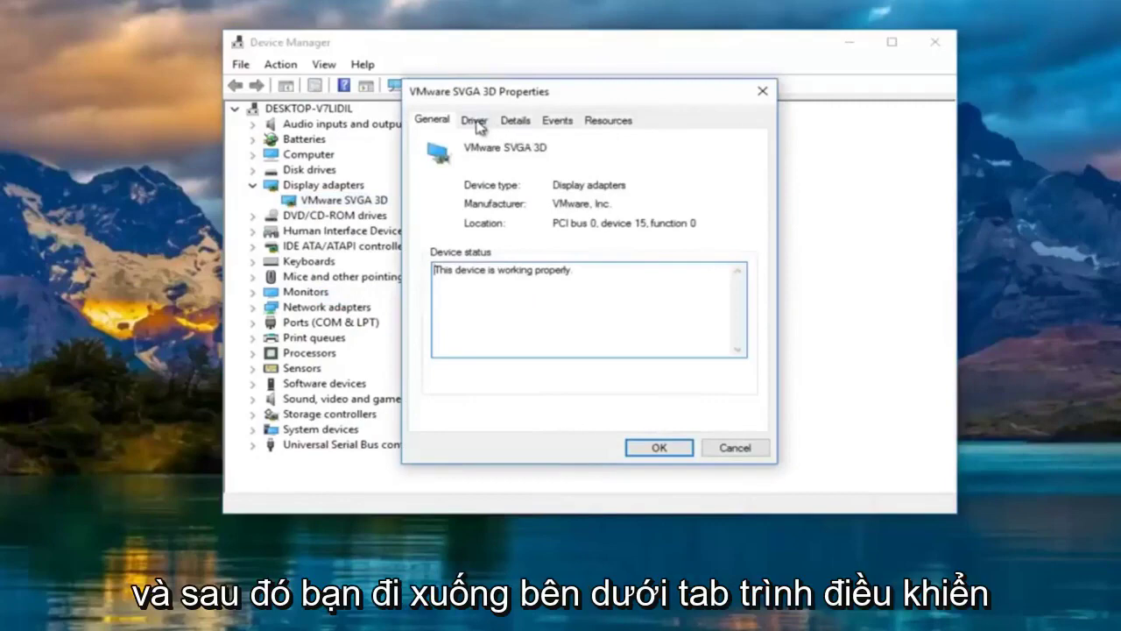
left_click(474, 123)
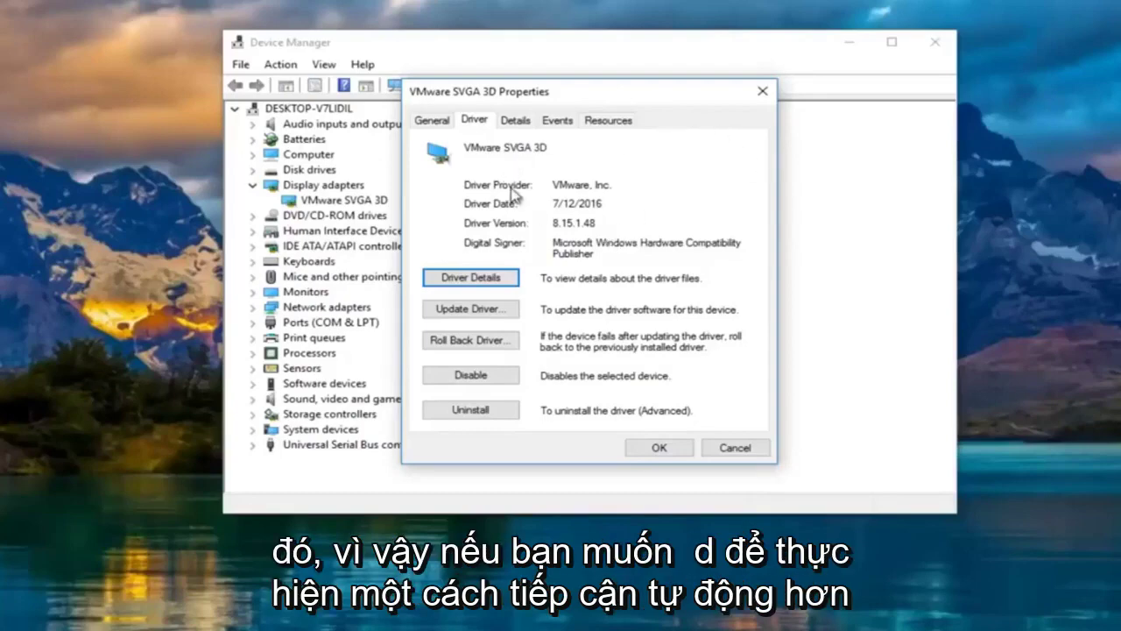
left_click(762, 91)
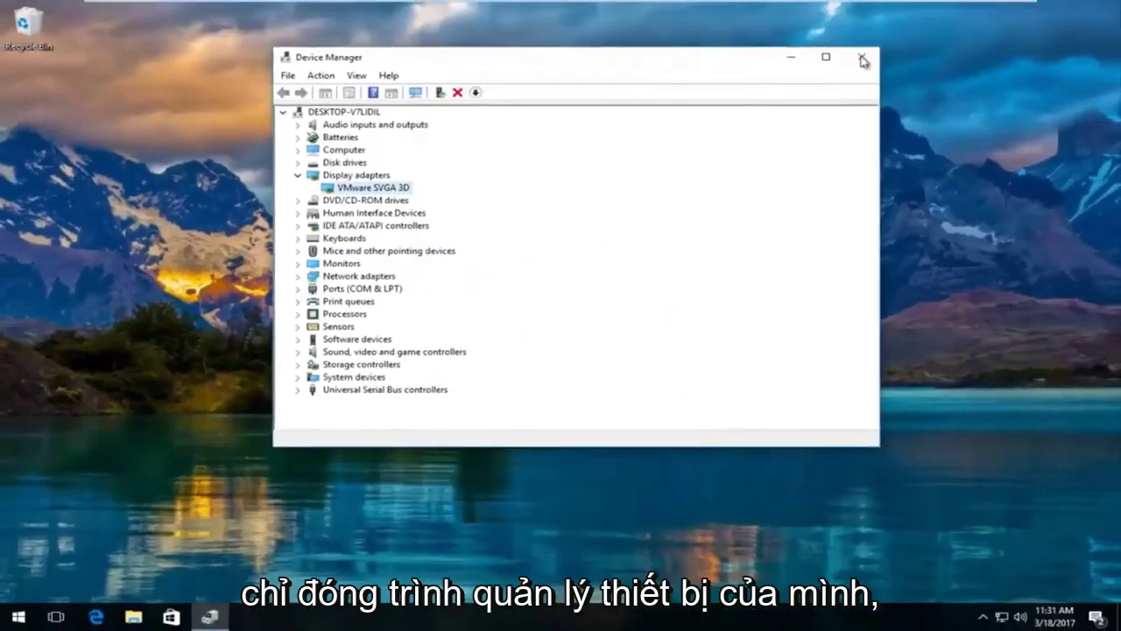
Step: Close Device Manager, start Edge, and search Google for 'amd driver update'
left_click(903, 50)
left_click(98, 617)
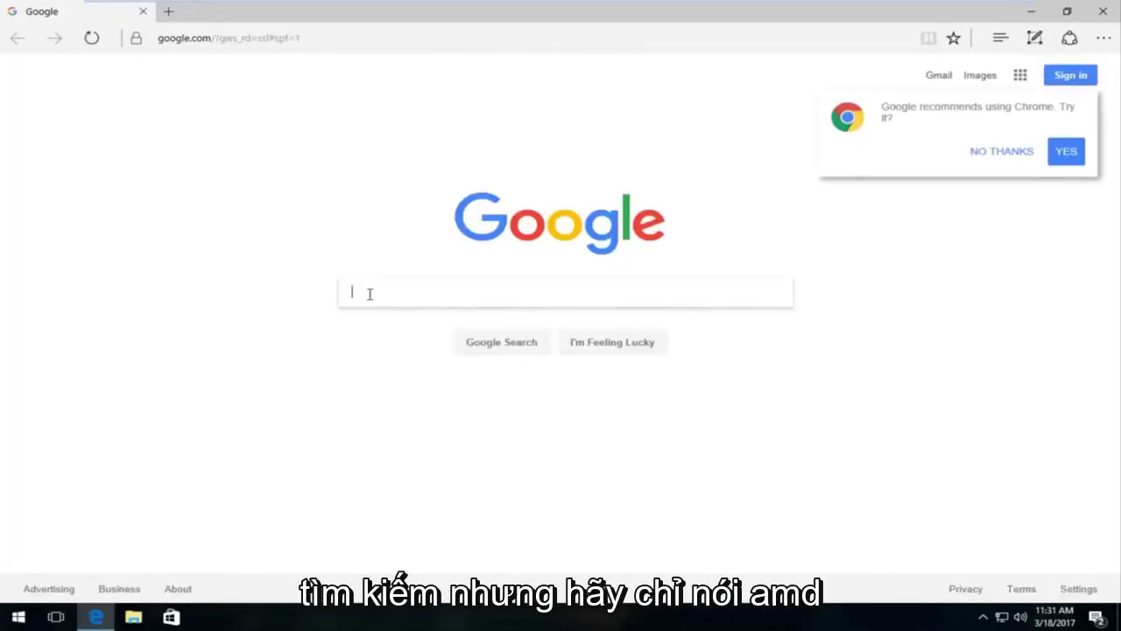
type("amd")
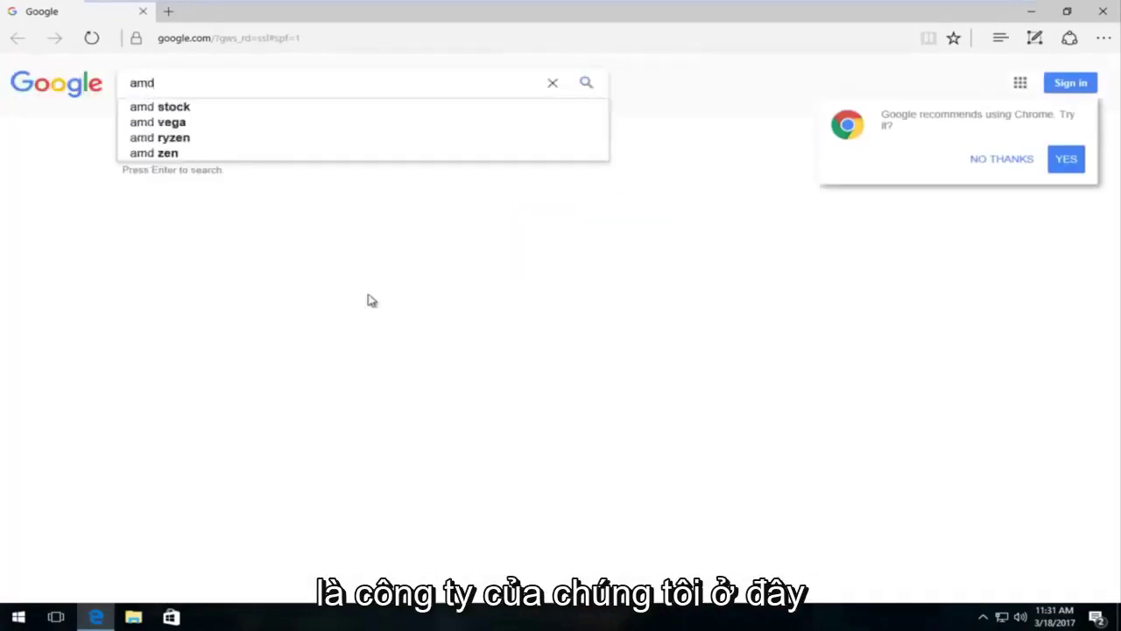
type(" dri")
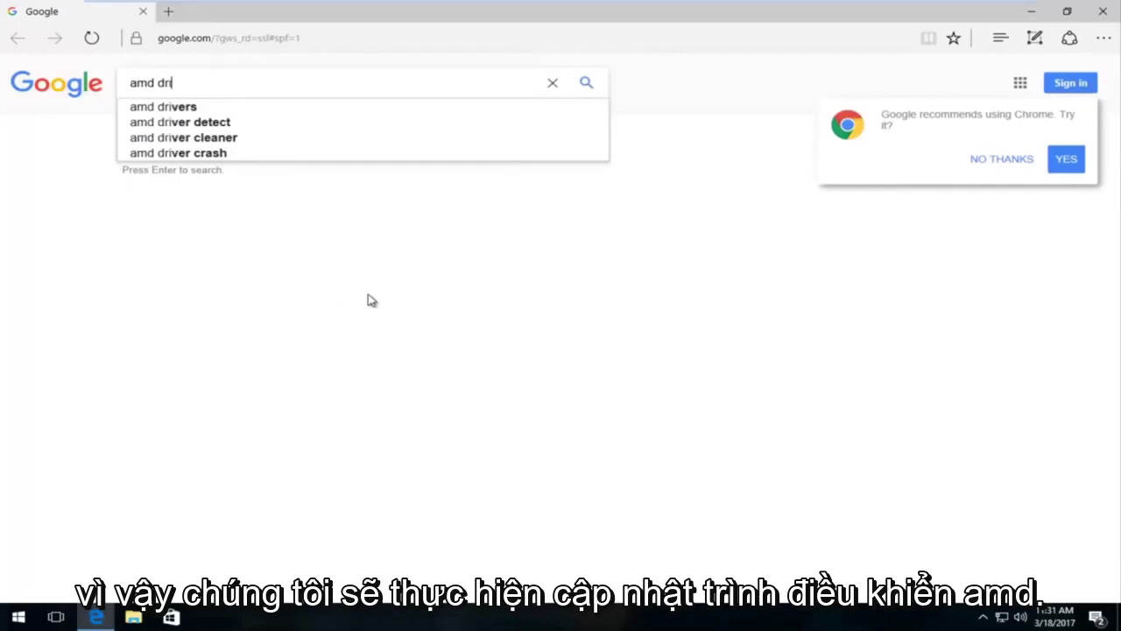
type("ver ")
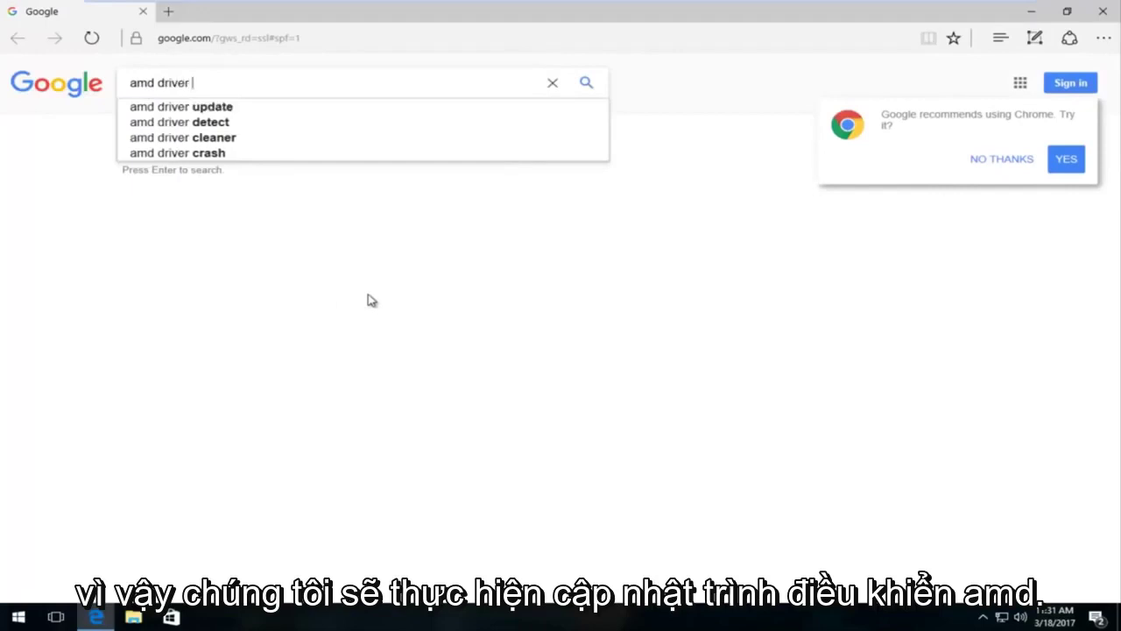
type("u[pd")
key("BackSpace")
type("=")
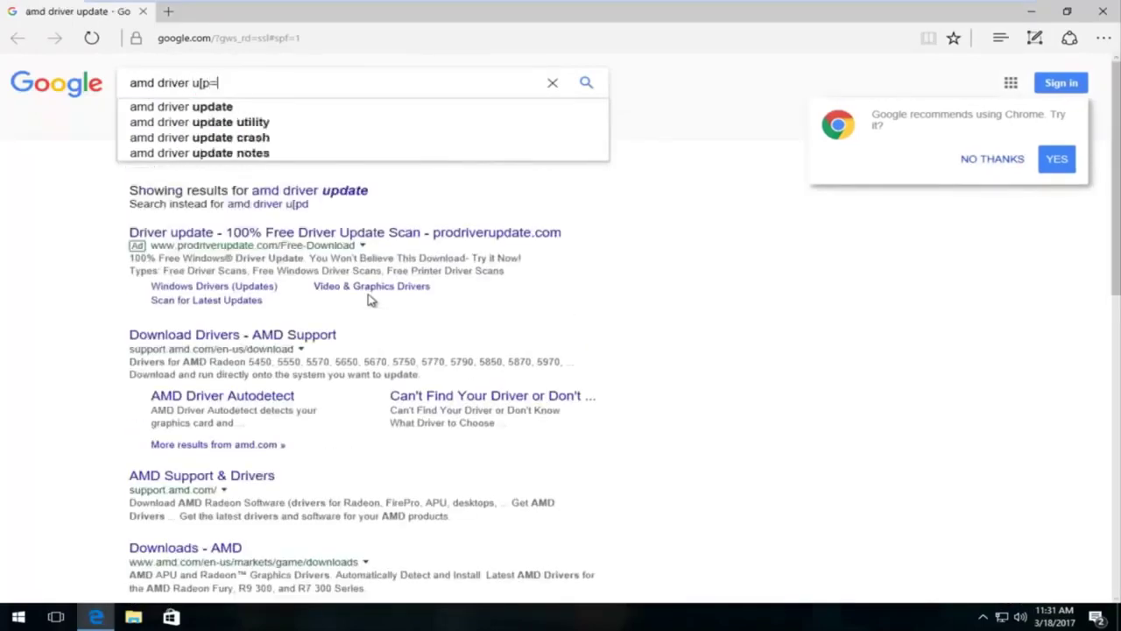
key("BackSpace")
key("BackSpace")
key("BackSpace")
type("pdate")
key("Return")
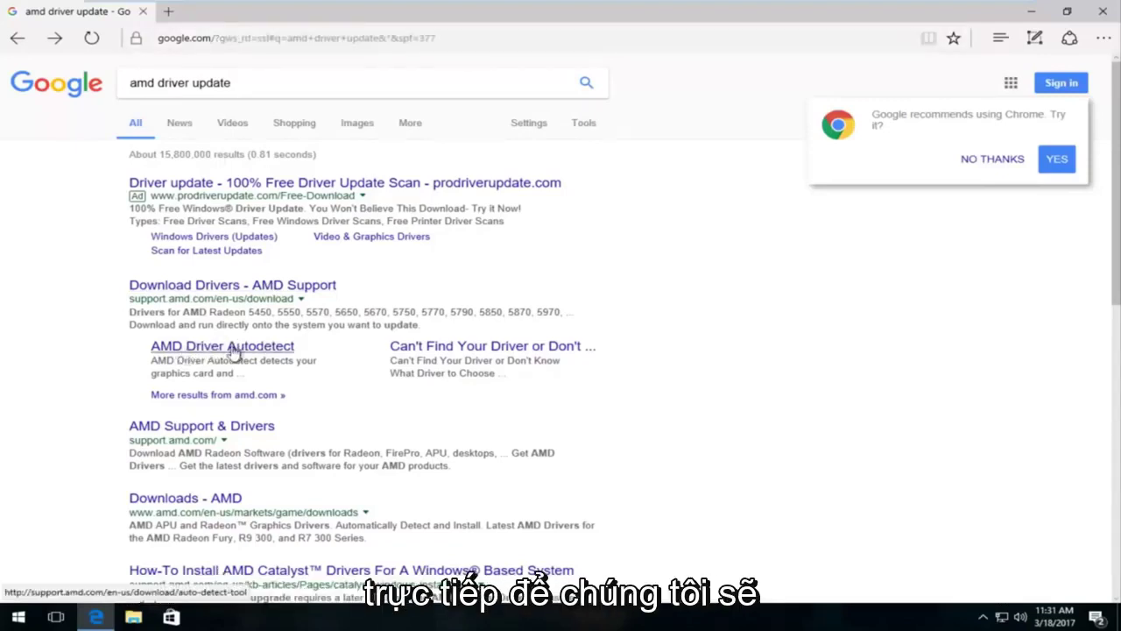
Step: Open the AMD Driver Autodetect page and review its download table (67 MB, released 3/15/2017)
left_click(232, 348)
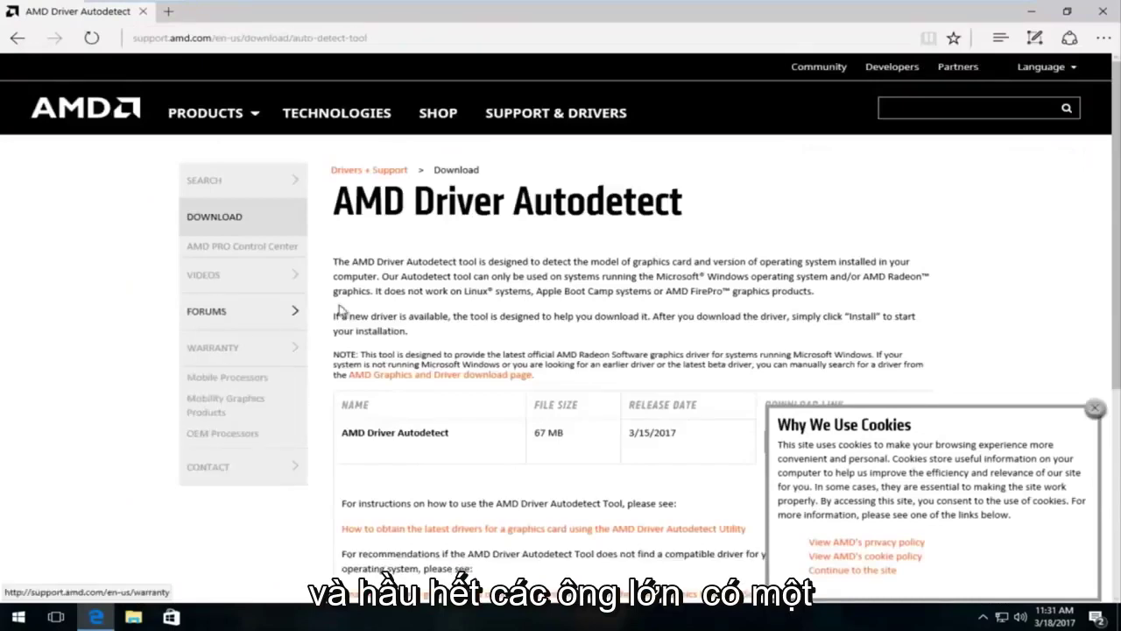
scroll(360, 287, "down", 3)
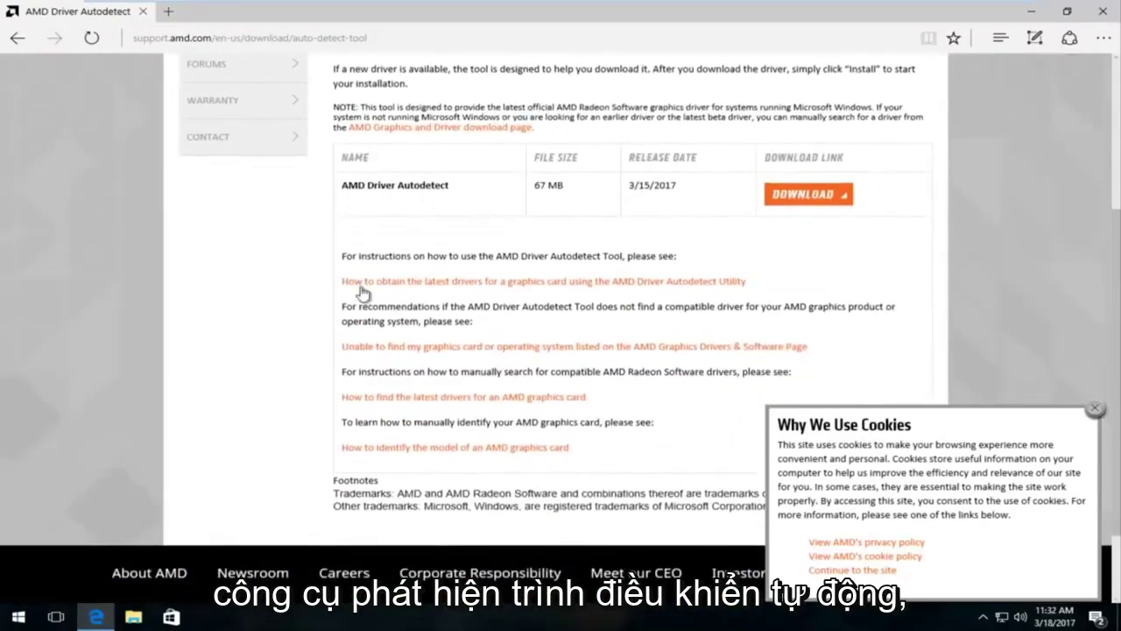
scroll(361, 286, "up", 1)
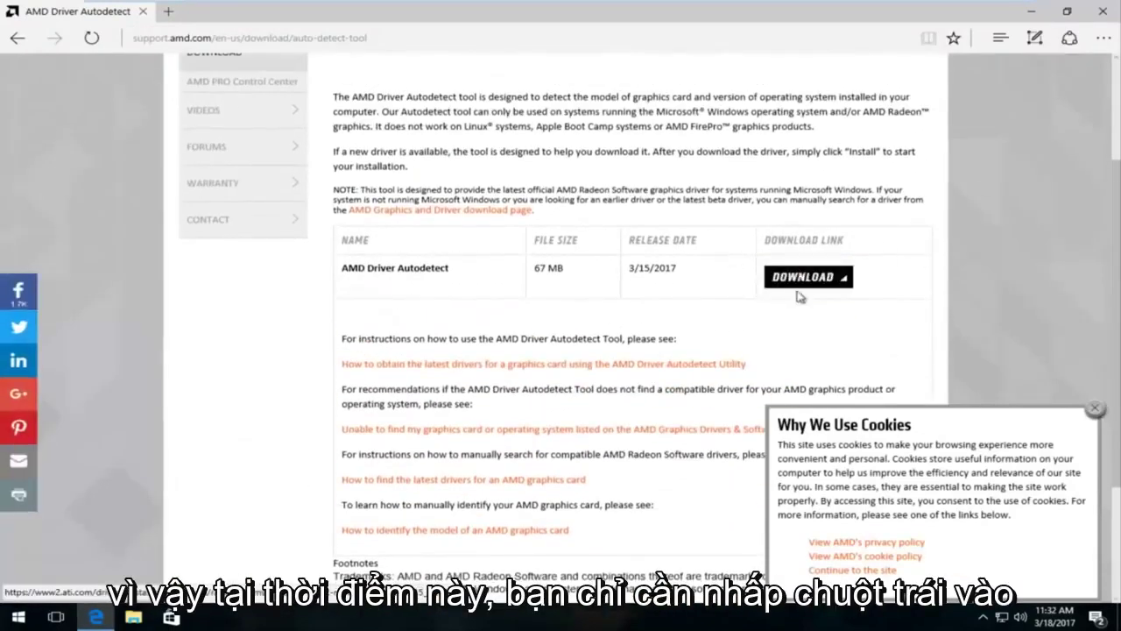
scroll(708, 317, "up", 2)
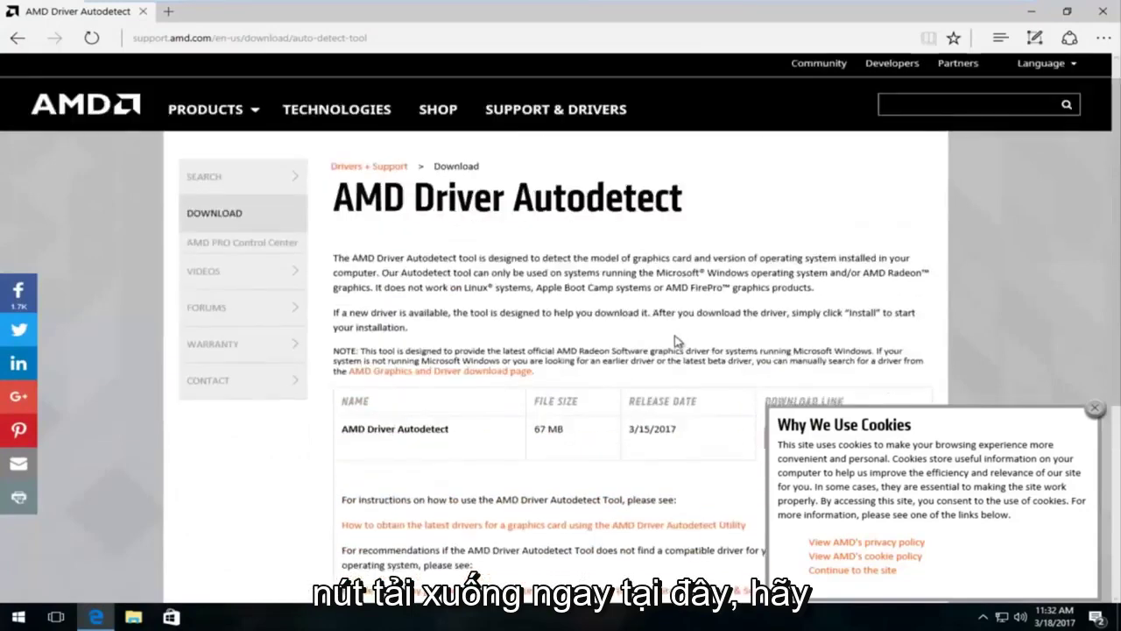
scroll(648, 320, "down", 3)
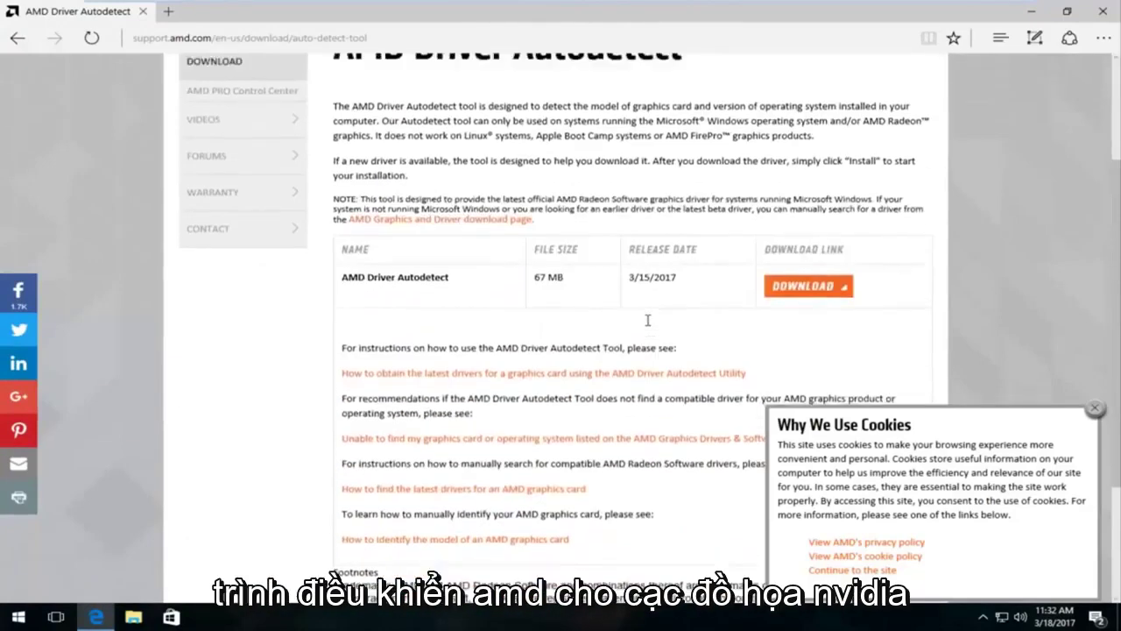
scroll(645, 321, "up", 3)
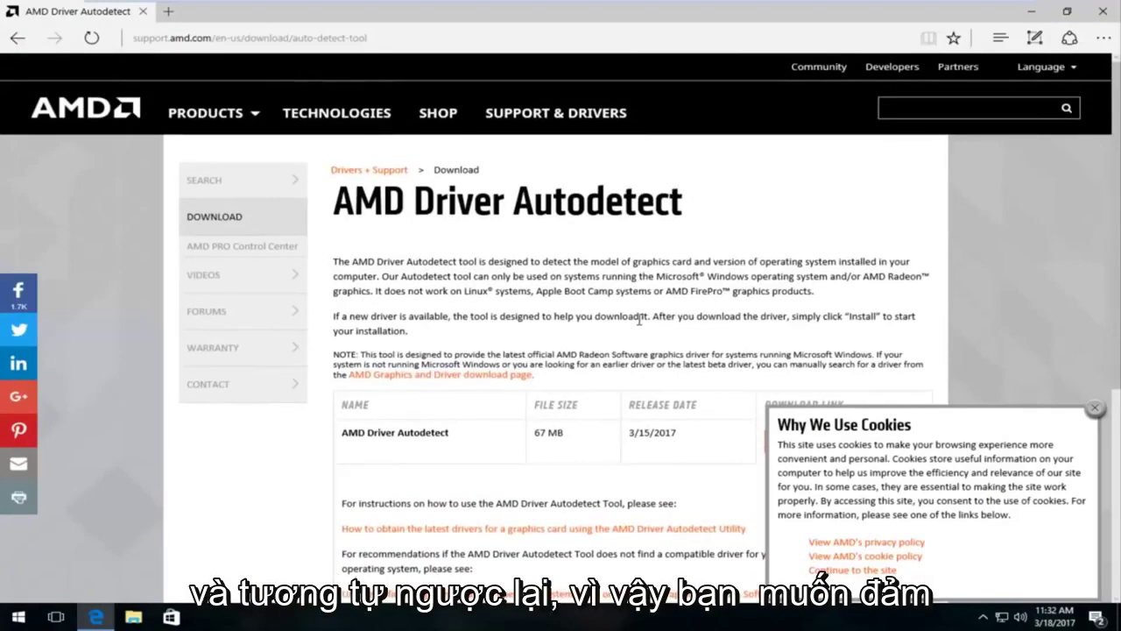
scroll(640, 321, "down", 1)
scroll(640, 320, "down", 2)
scroll(640, 325, "up", 3)
scroll(640, 324, "down", 1)
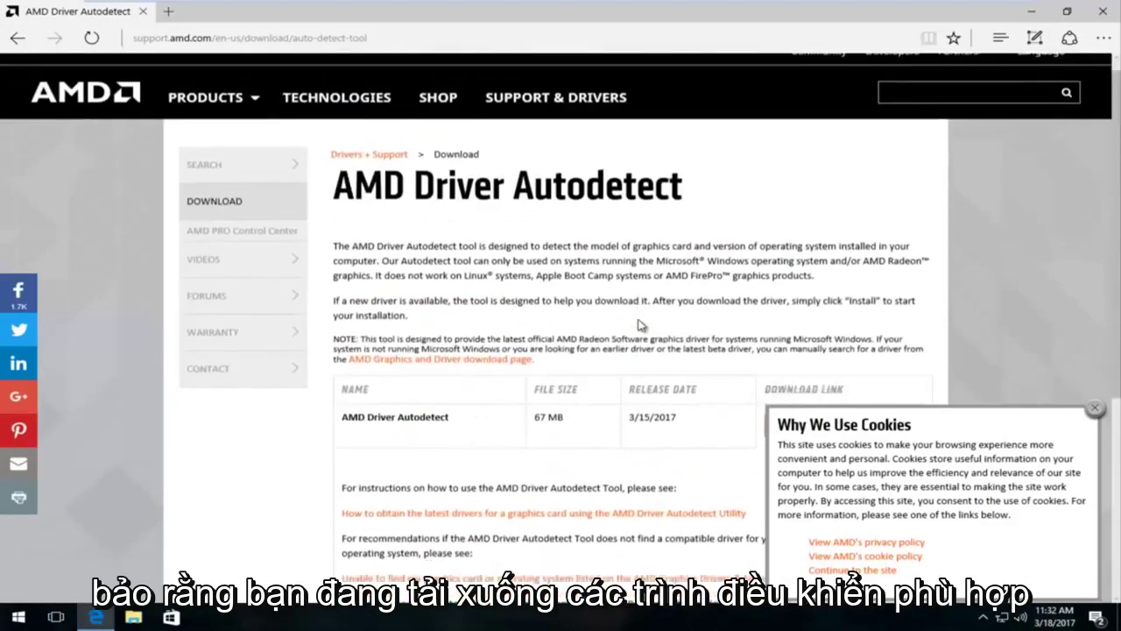
scroll(640, 325, "down", 3)
scroll(1046, 455, "up", 3)
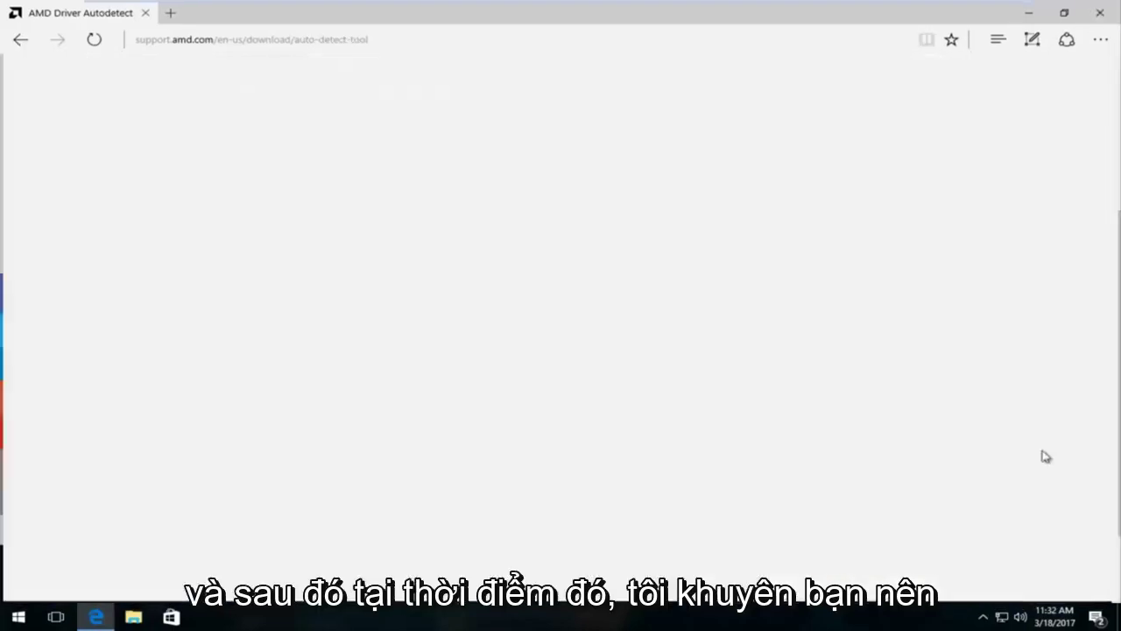